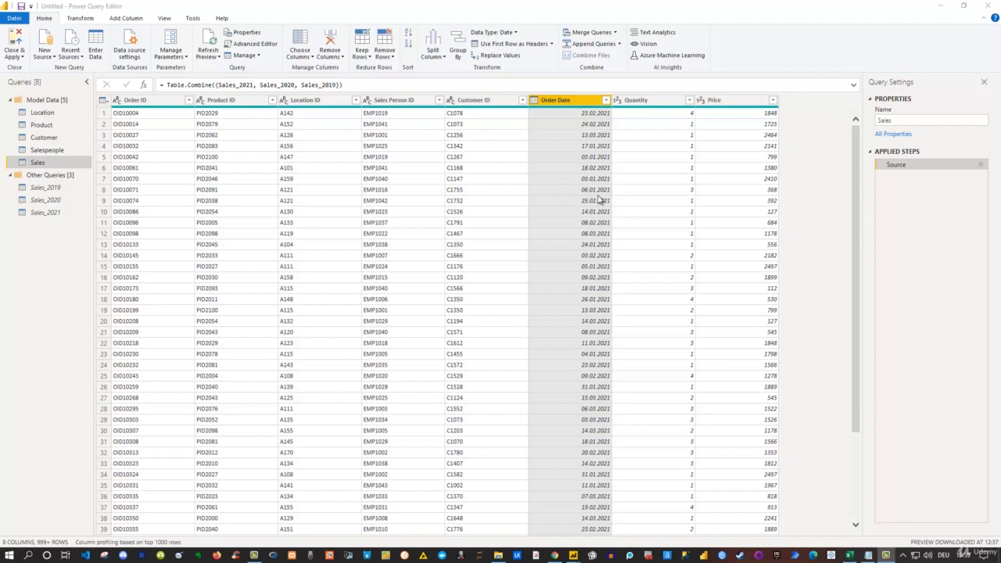
Switch to the Dates table M code text file and select all of its M code
mouse_move(564, 110)
click(869, 555)
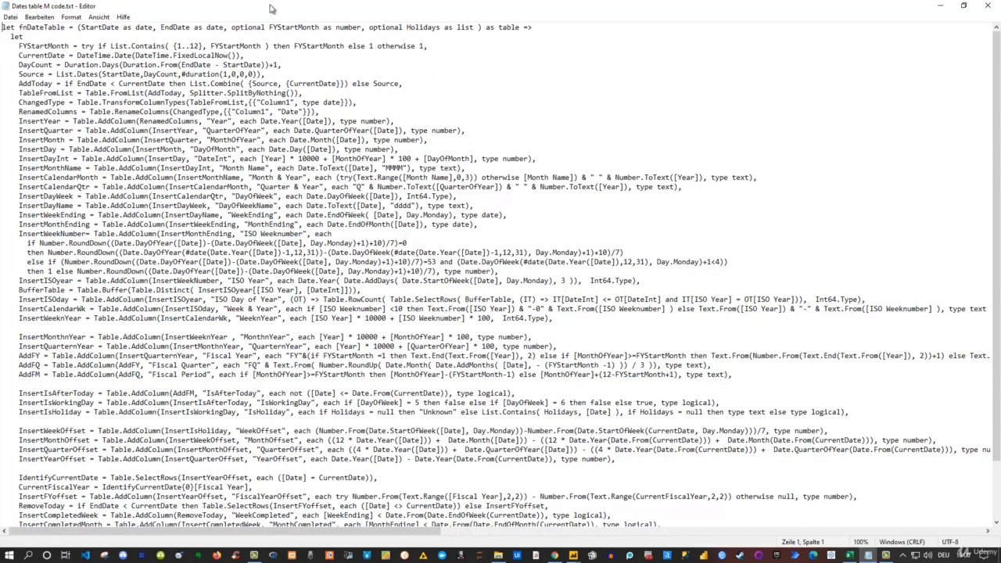
drag(271, 6, 468, 177)
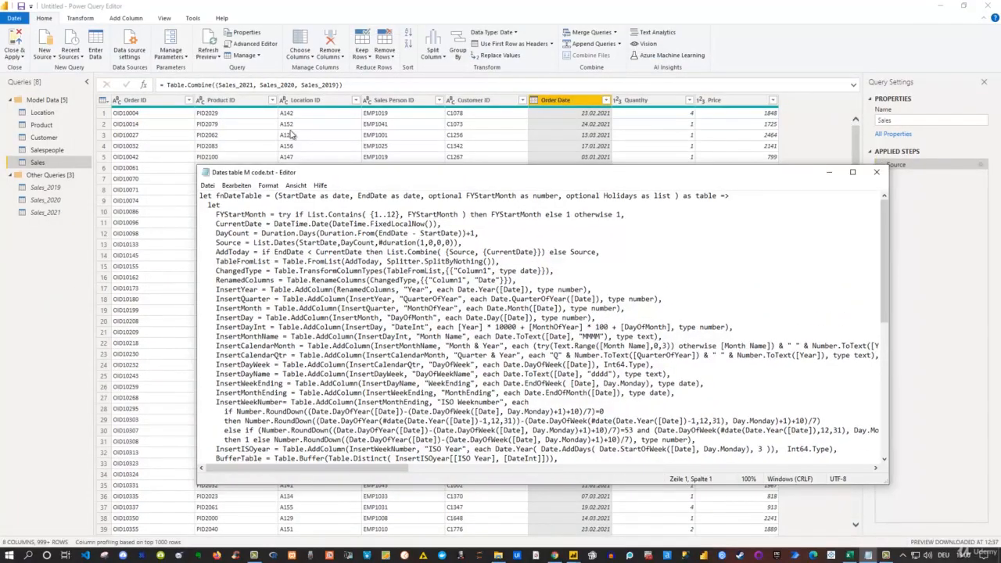
drag(338, 174, 257, 258)
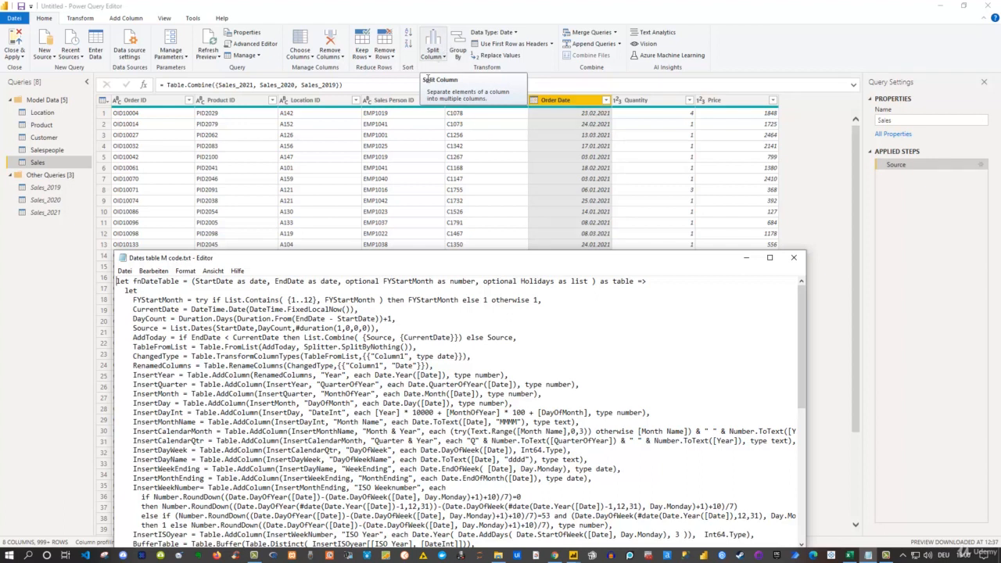
double_click(405, 257)
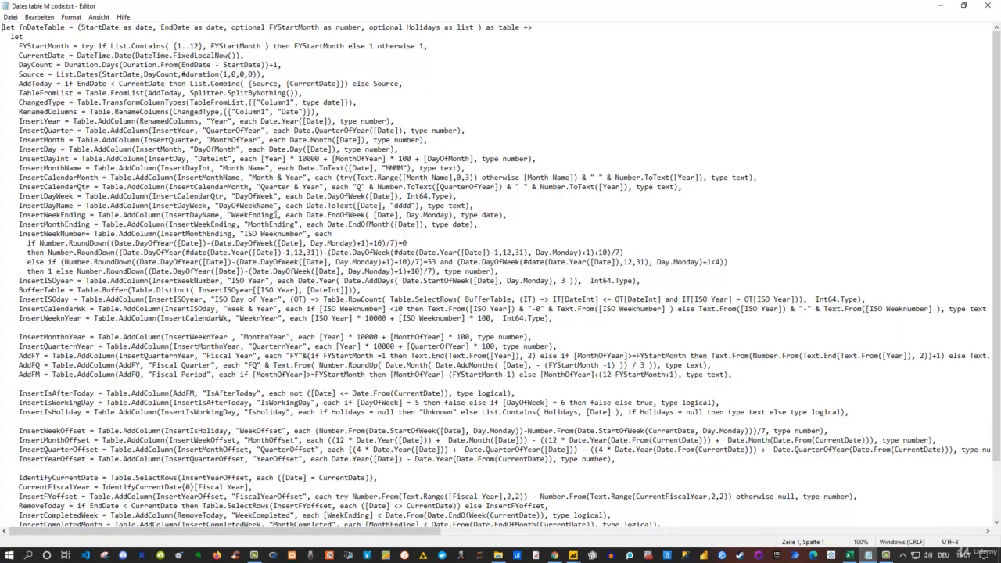
click(262, 130)
key(ctrl+a)
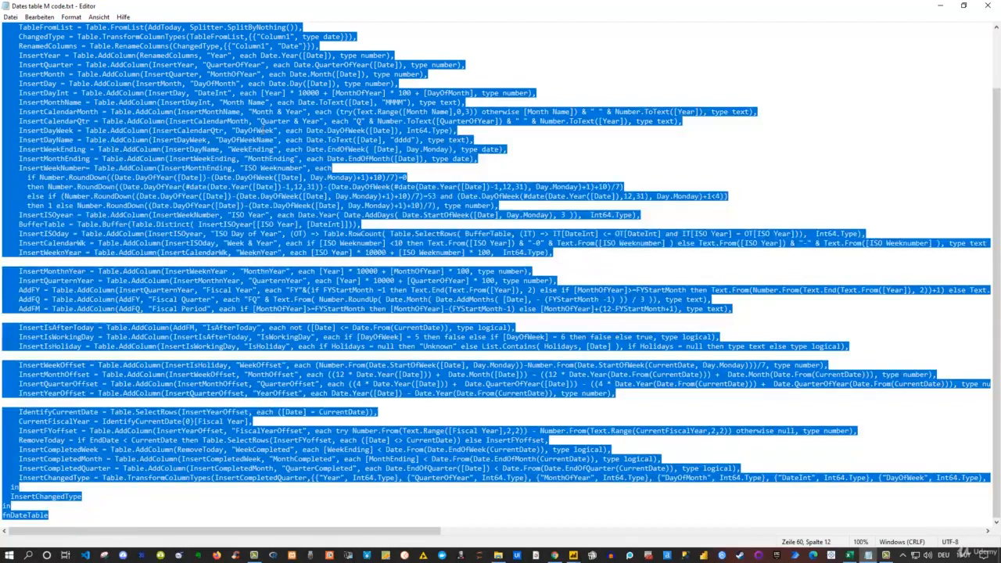
Create a new blank query in Power Query and open it in the Advanced Editor
click(940, 6)
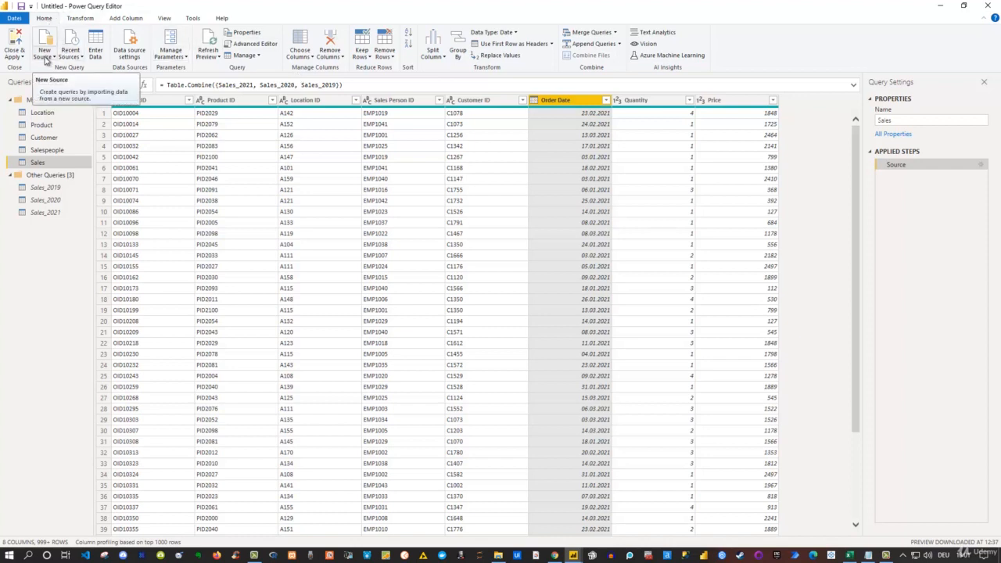
click(44, 57)
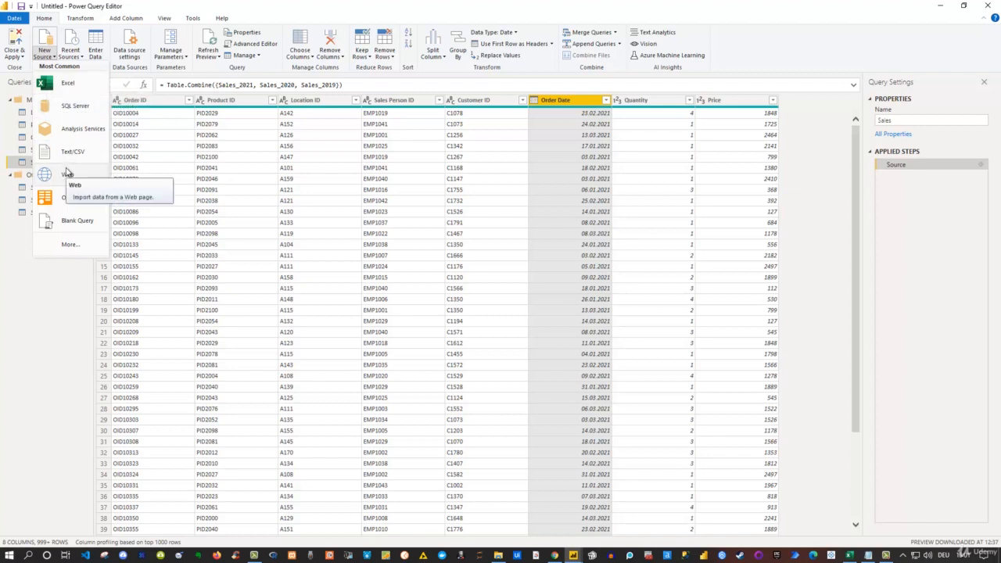
click(75, 221)
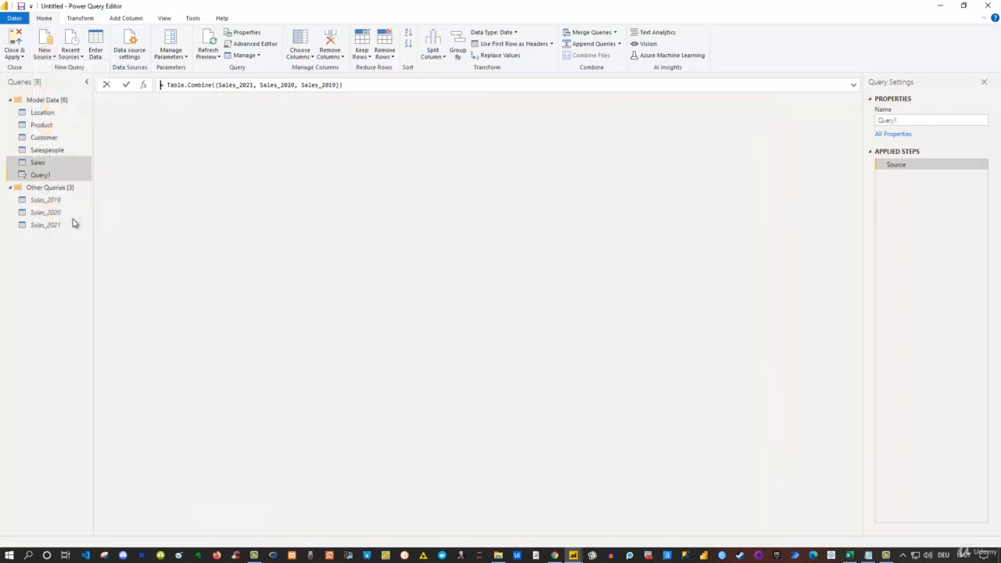
click(256, 44)
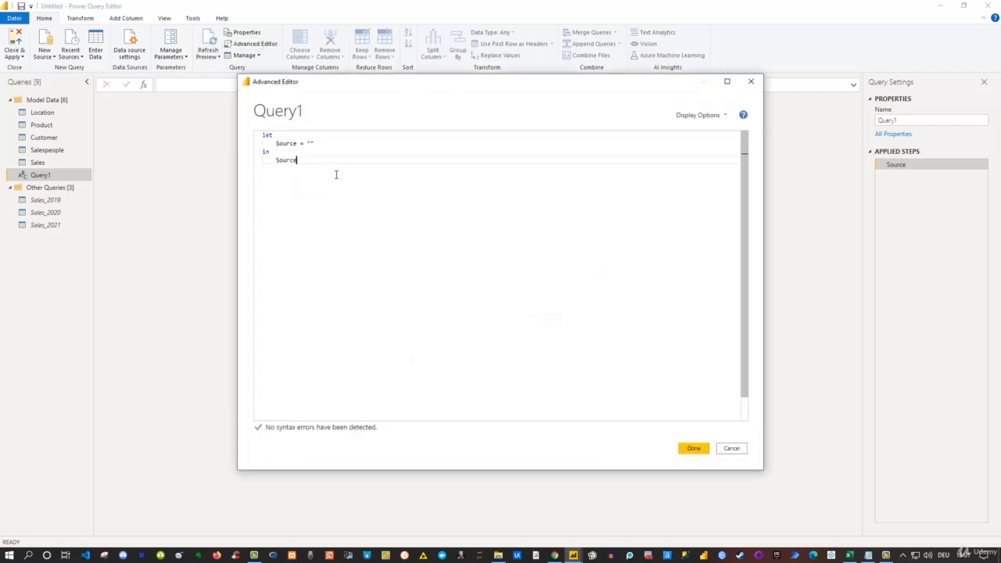
Replace the blank query's default code with the pasted fnDateTable function code and confirm the editor
drag(335, 172, 241, 136)
key(Delete)
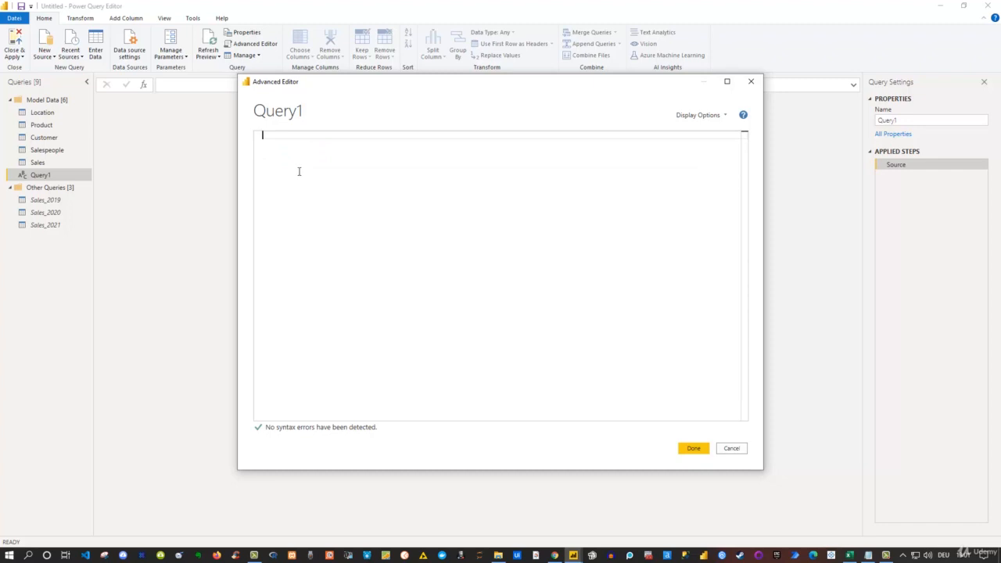
key(ctrl+v)
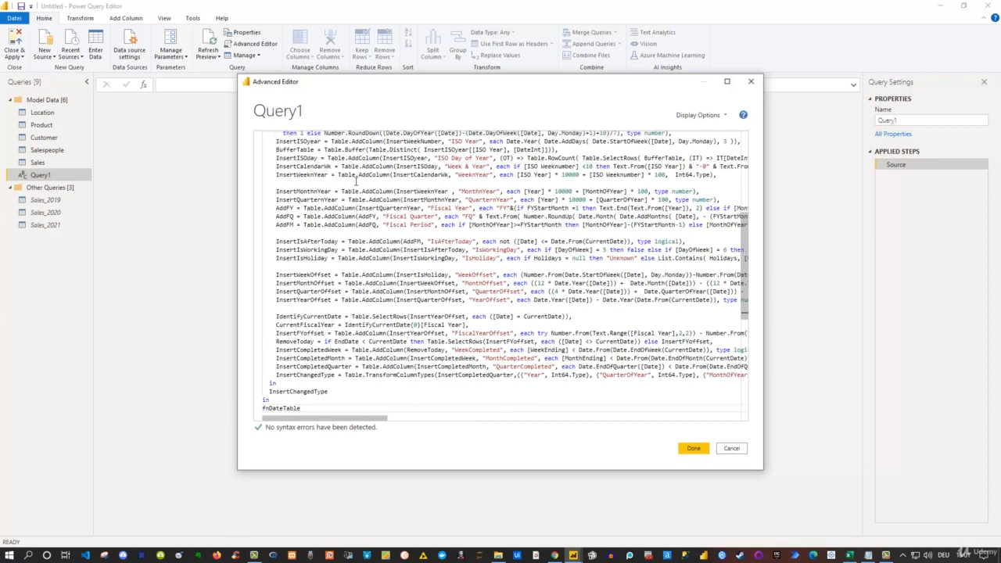
scroll(356, 188, up, 4)
scroll(355, 188, down, 1)
scroll(354, 188, up, 3)
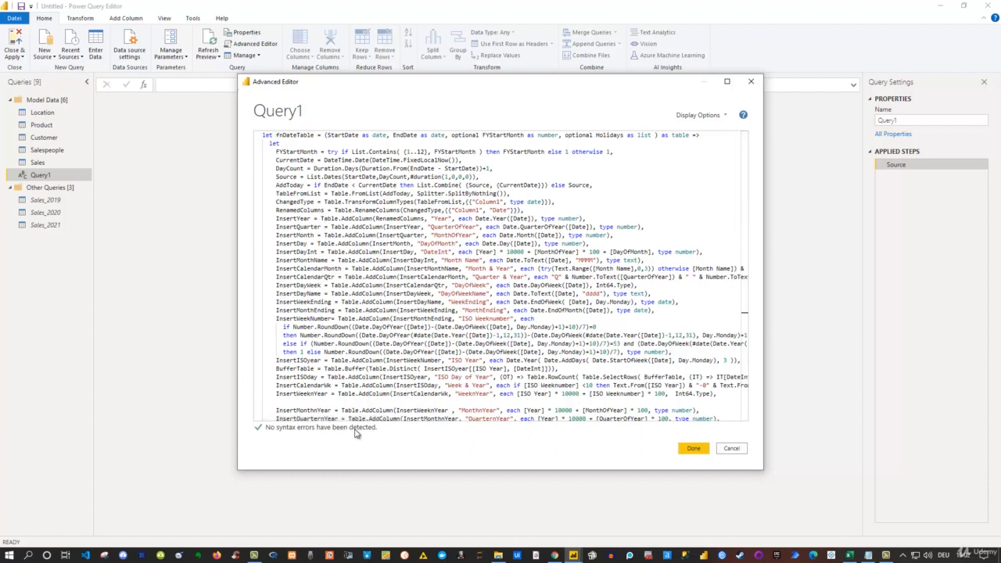
click(692, 450)
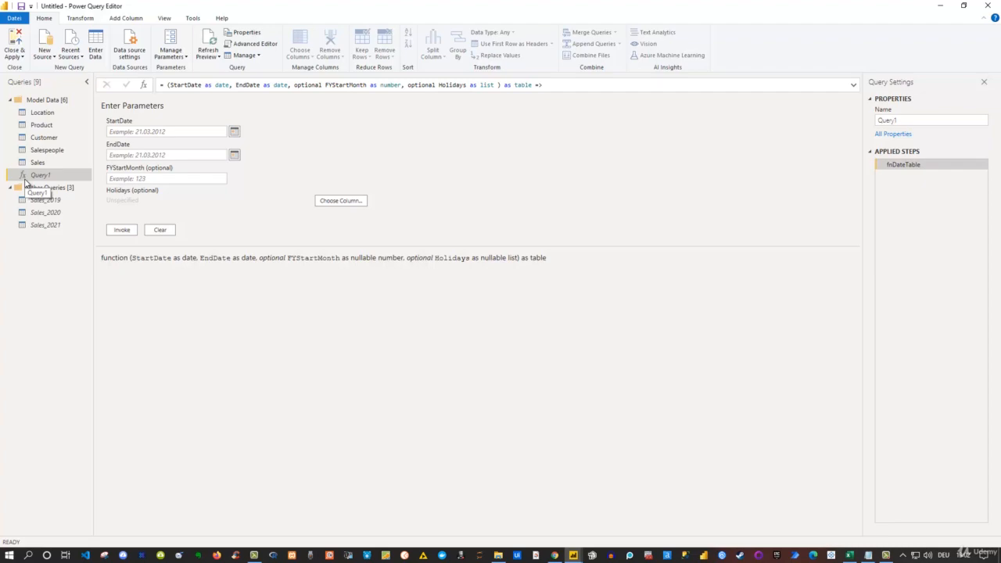
Enter 01.01.2019 as the function's StartDate and 31.12.2021 as its EndDate
click(868, 557)
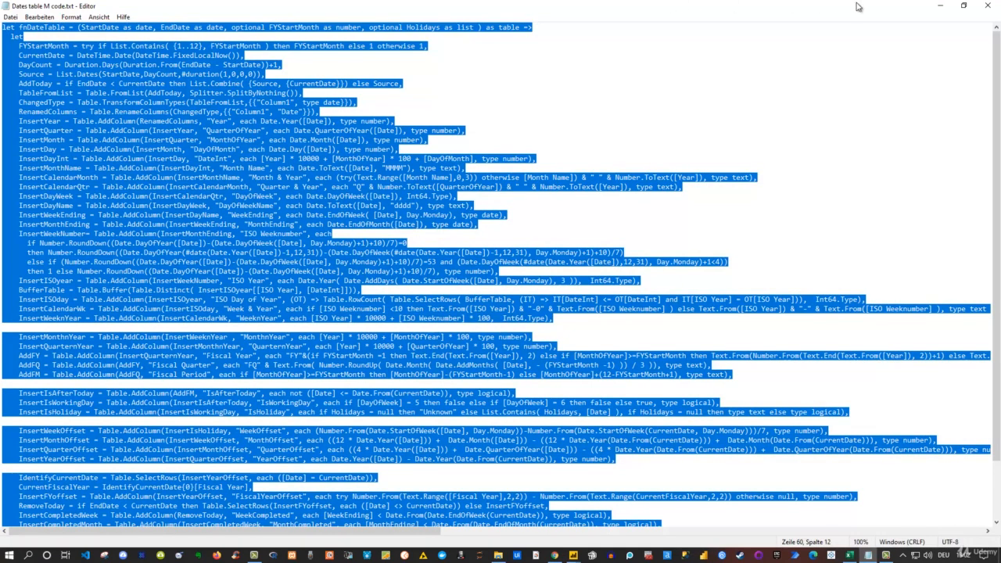
click(939, 5)
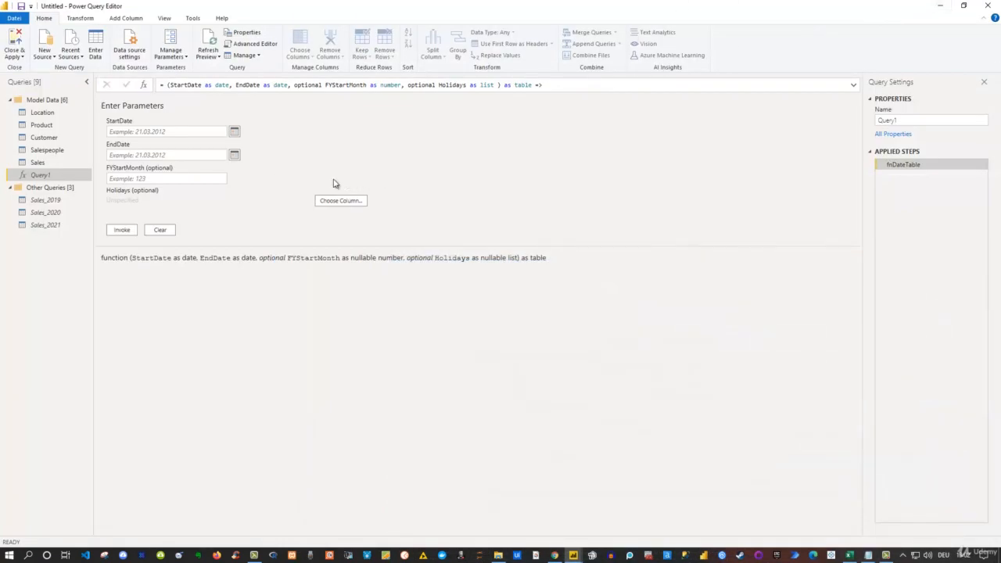
click(129, 132)
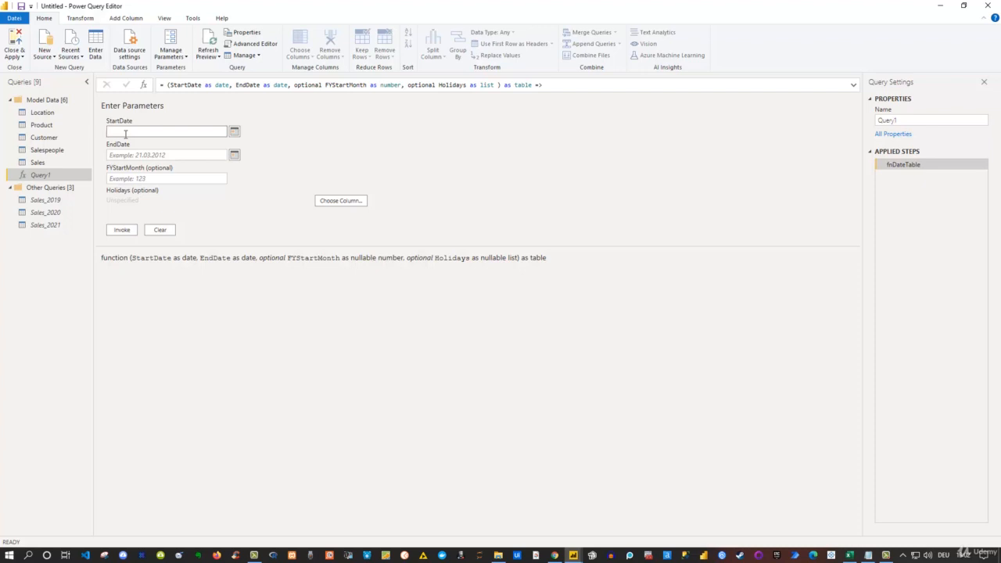
text(01.01)
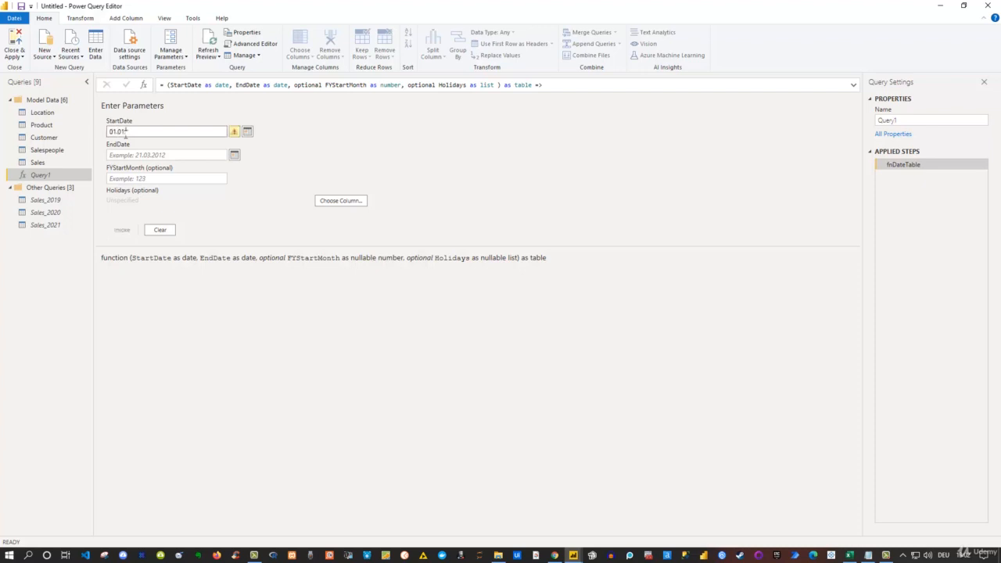
text(.2019)
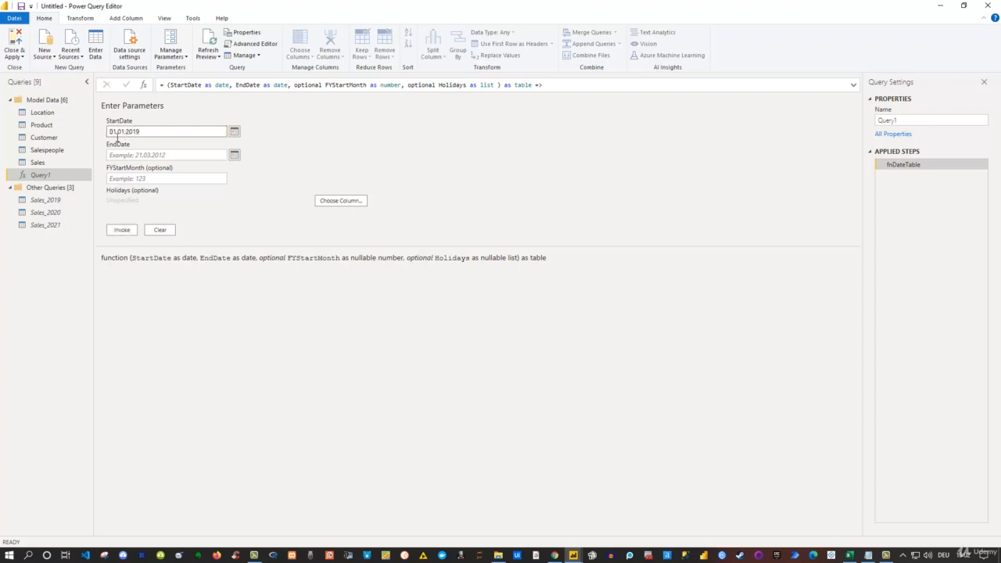
click(122, 155)
text(31)
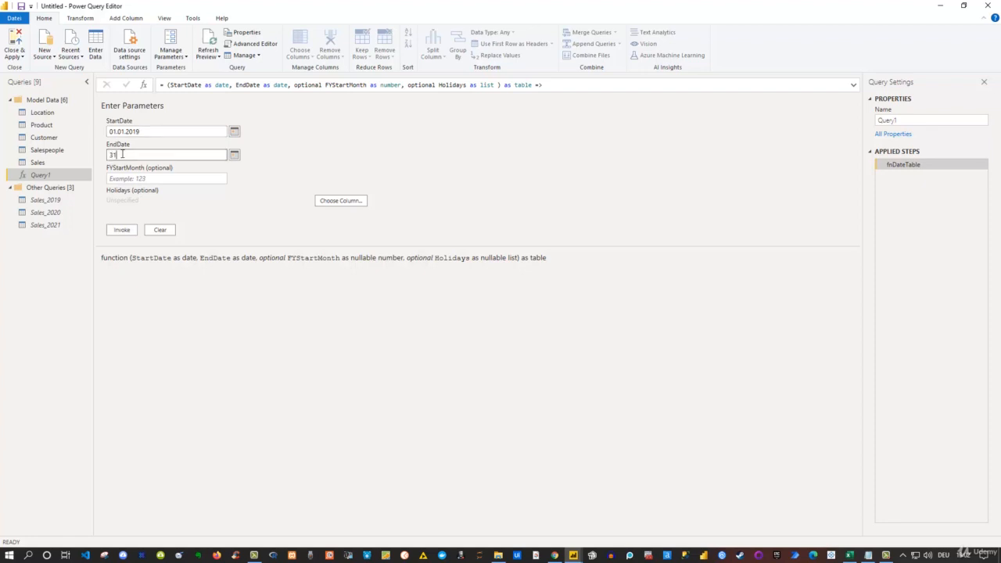
text(.12.2021)
Set FYStartMonth to 1 and invoke the date table function
click(117, 179)
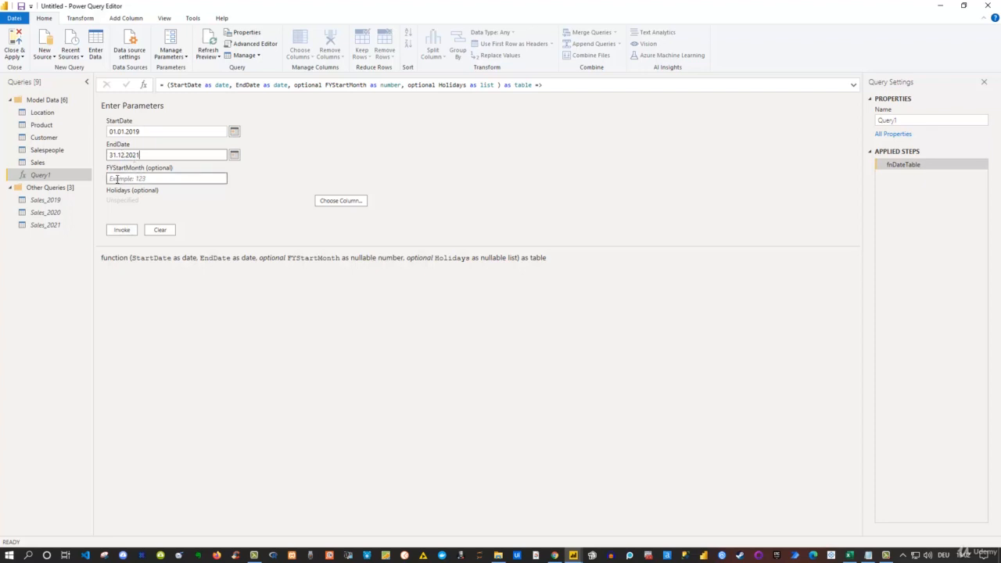
click(117, 178)
text(1)
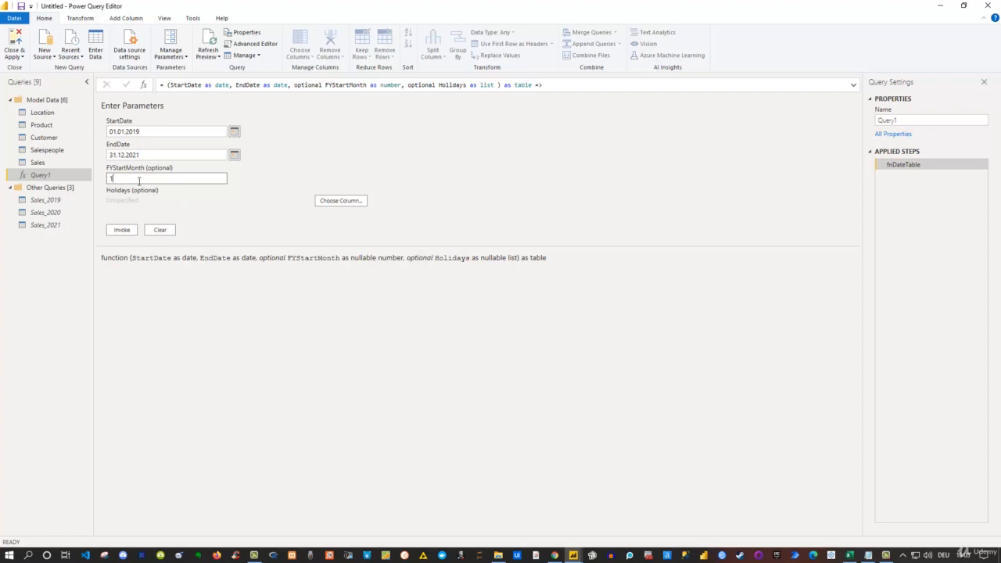
double_click(126, 179)
click(122, 230)
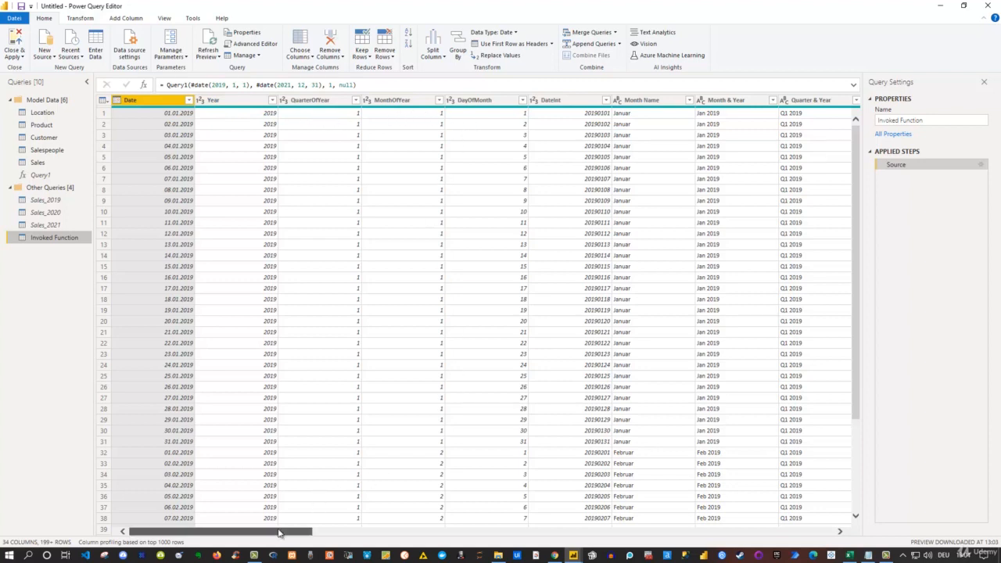
Scroll through the columns of the generated date table to review them
drag(278, 534, 663, 558)
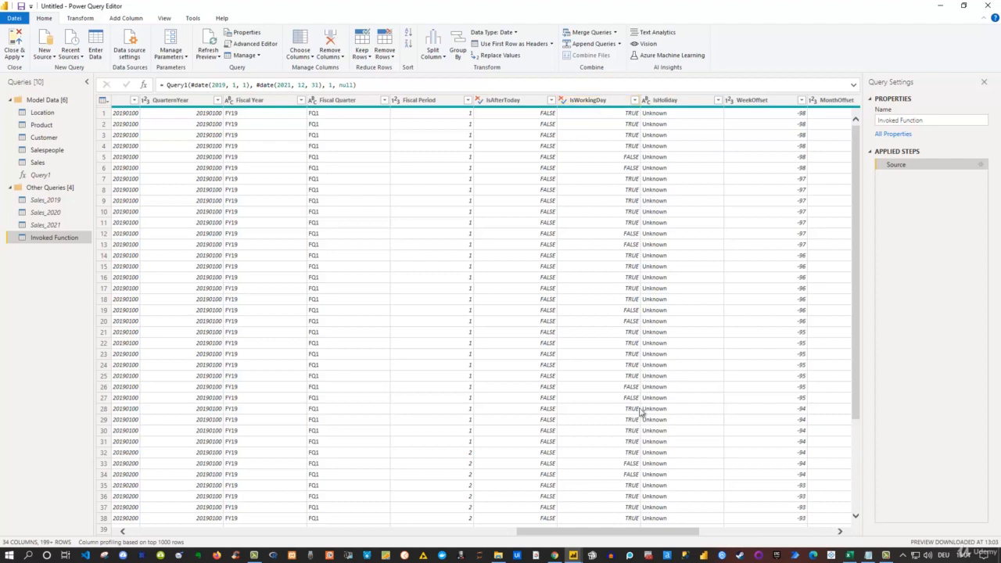
click(665, 100)
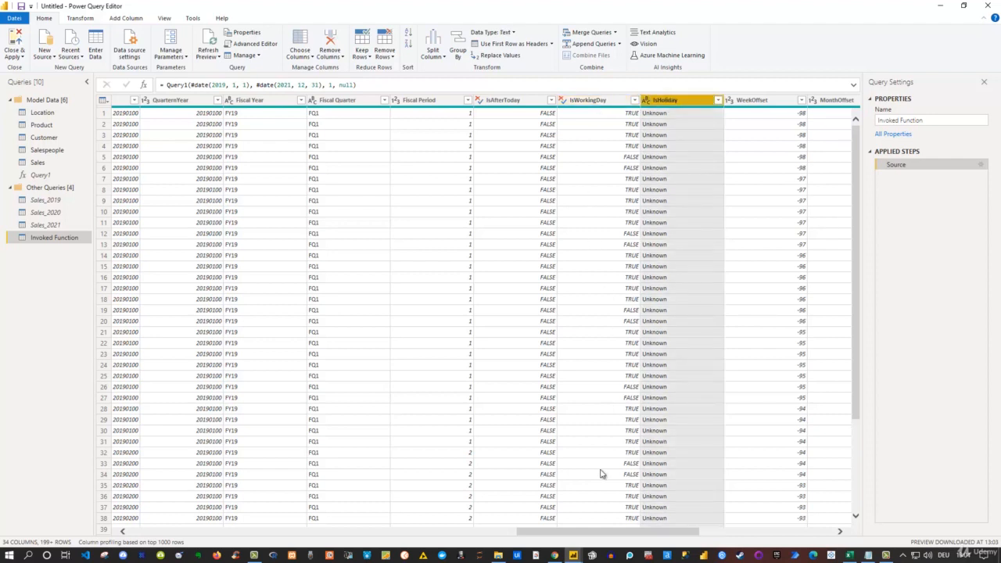
drag(615, 535, 759, 531)
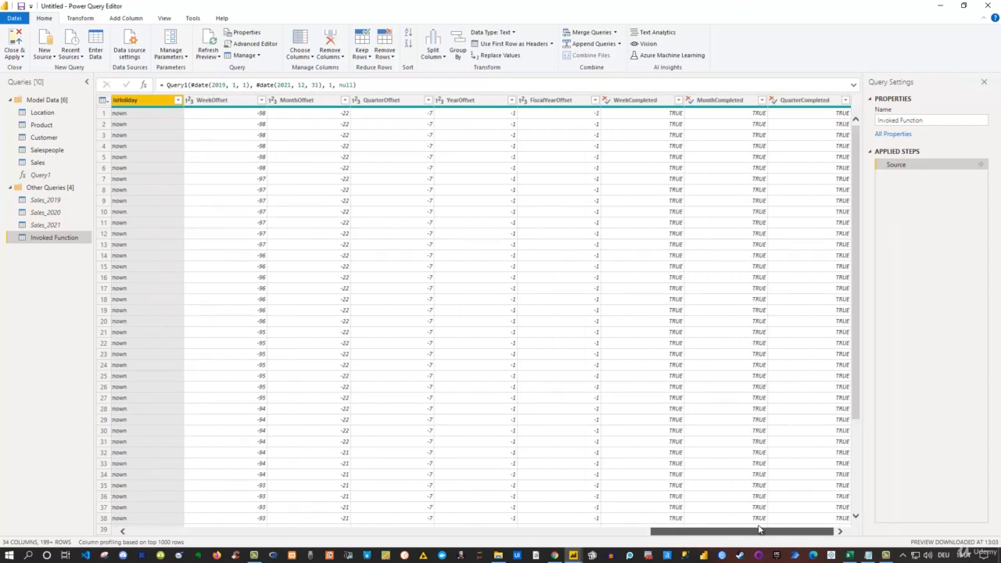
drag(759, 531, 205, 511)
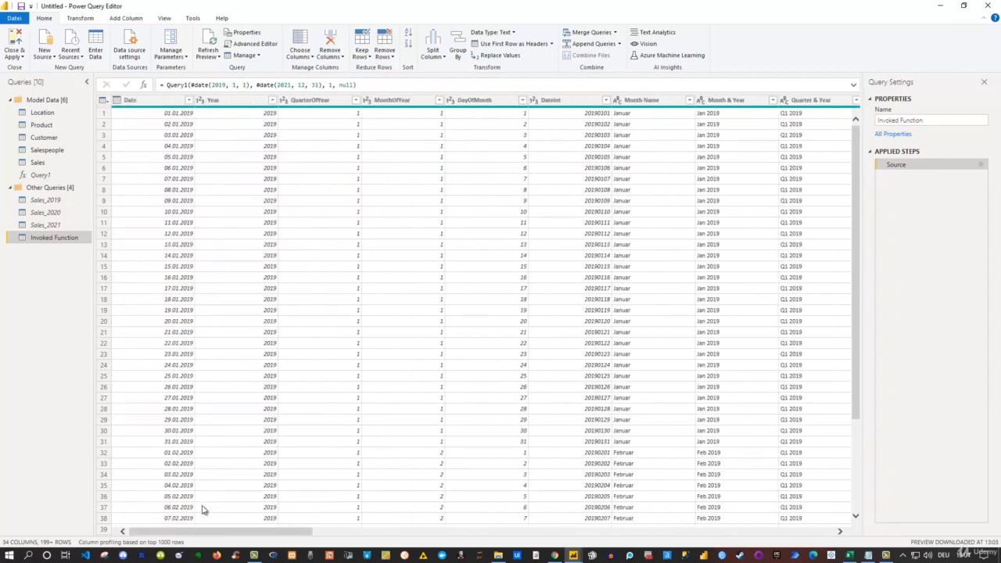
Rename the invoked function query to Date and move it into the Model Data group
click(943, 124)
key(ctrl+a)
text(D)
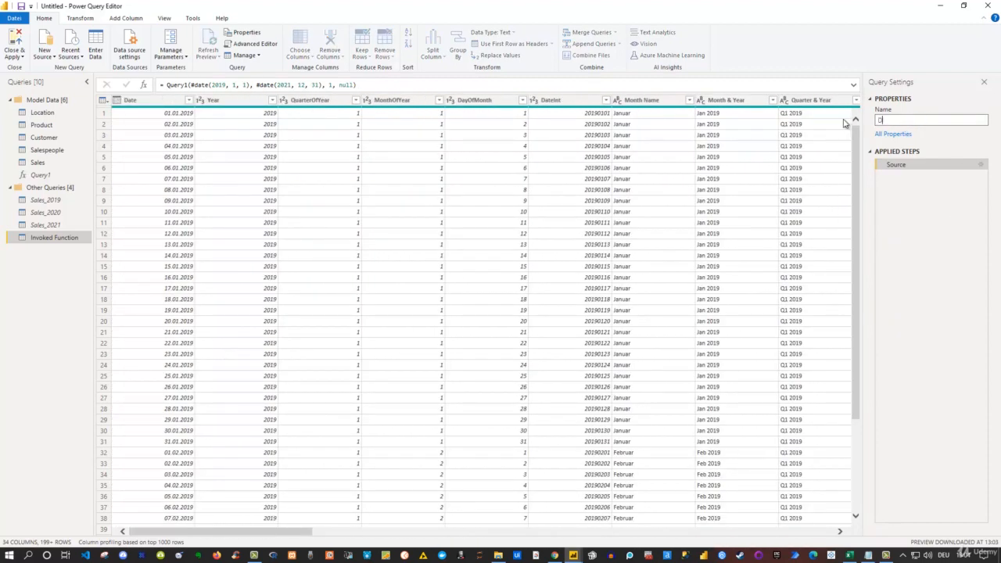
text(ate)
key(Return)
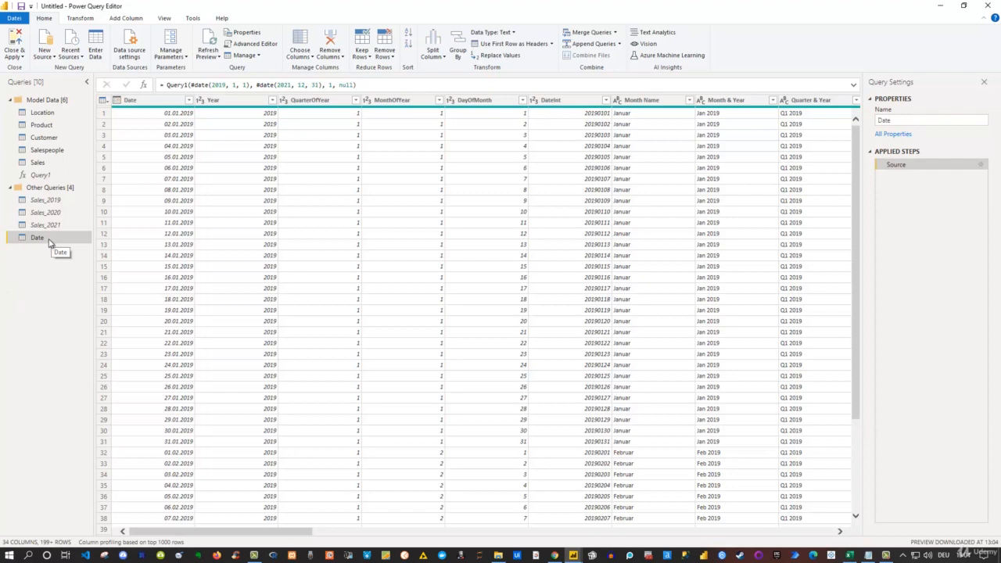
drag(49, 242, 62, 173)
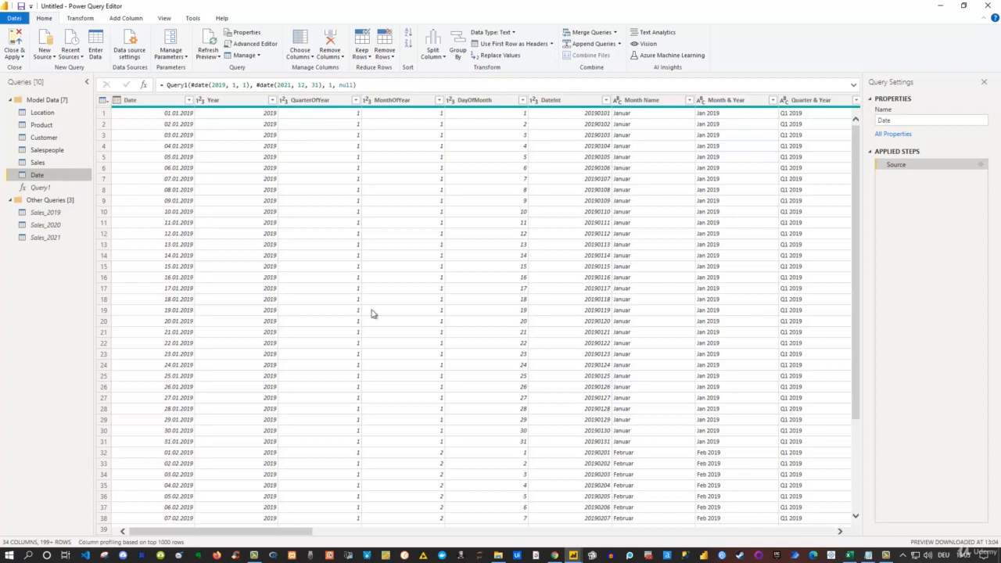
Close the Dates table M code text file
click(867, 557)
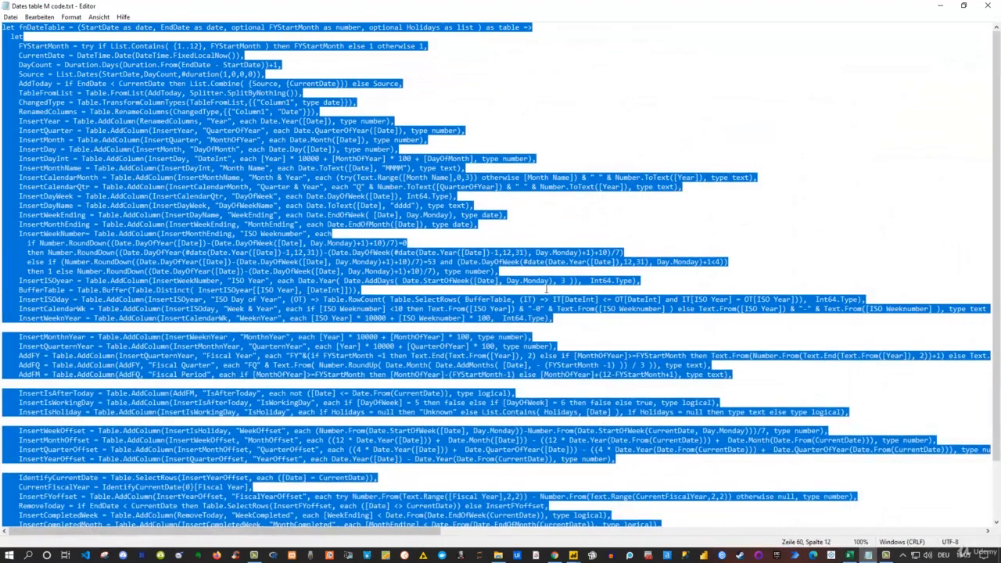
click(391, 206)
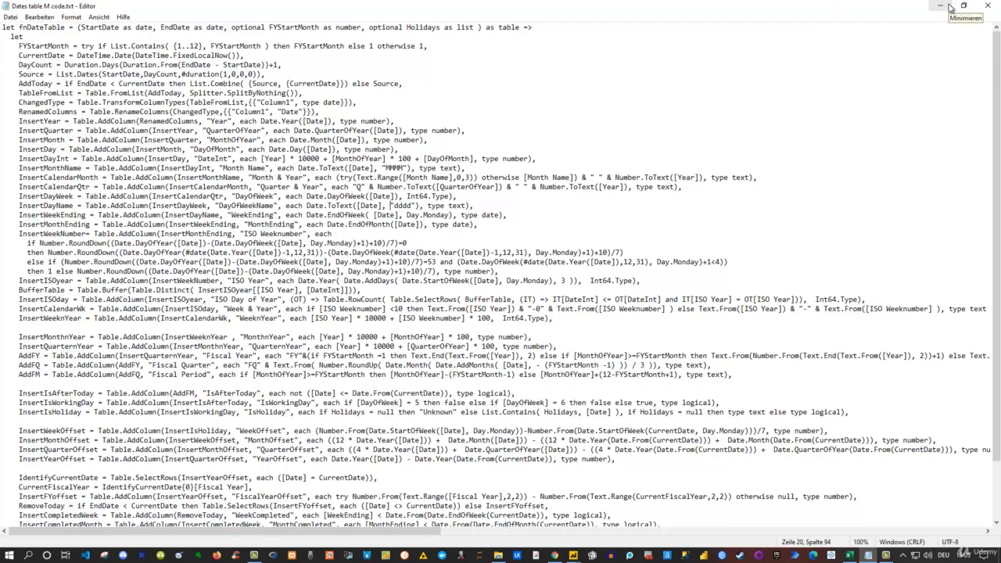
click(990, 6)
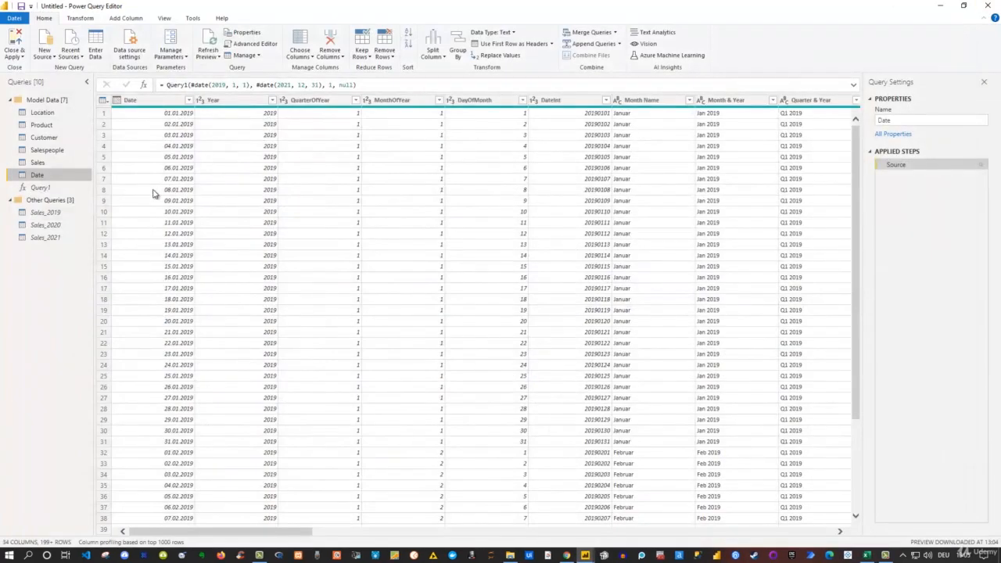